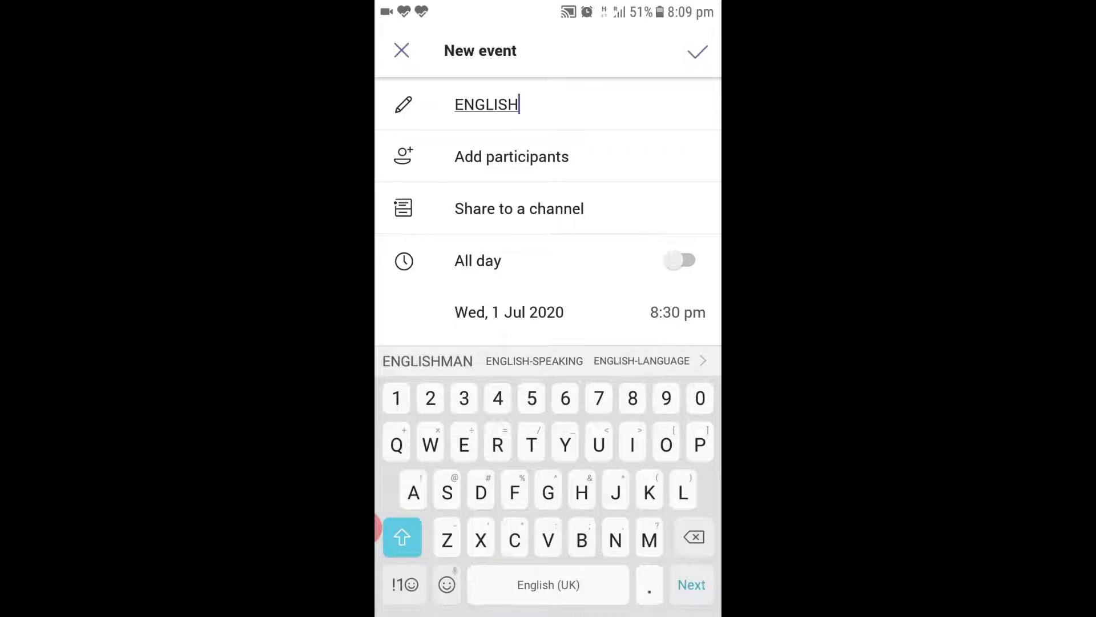
- Add the first suggested contact as a participant in the ENGLISH event
click(512, 157)
scroll(549, 257, down, 2)
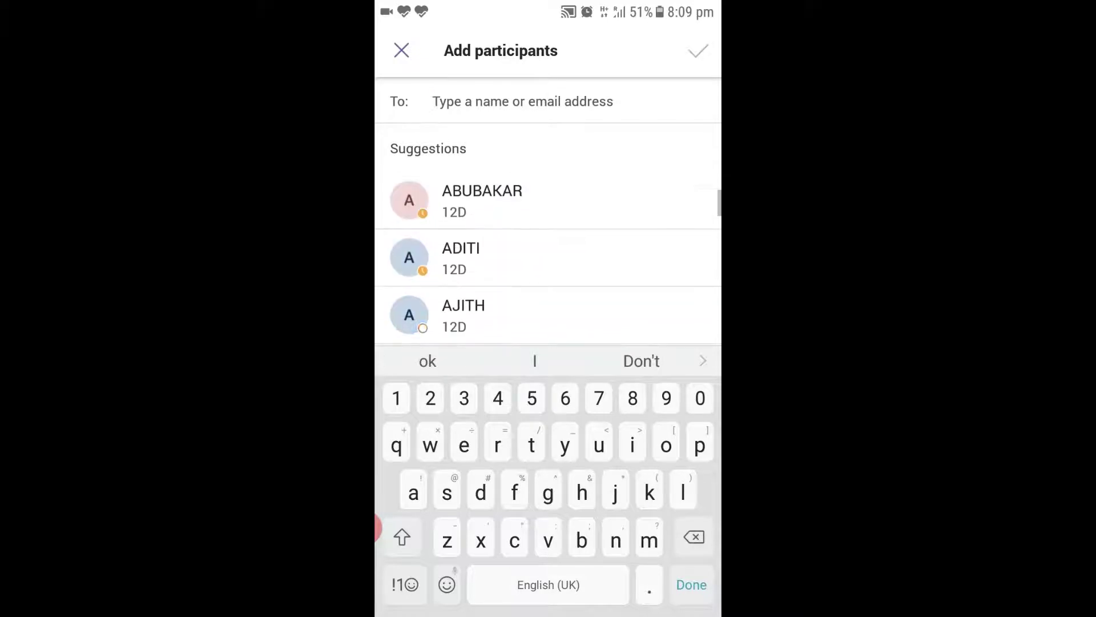
click(483, 200)
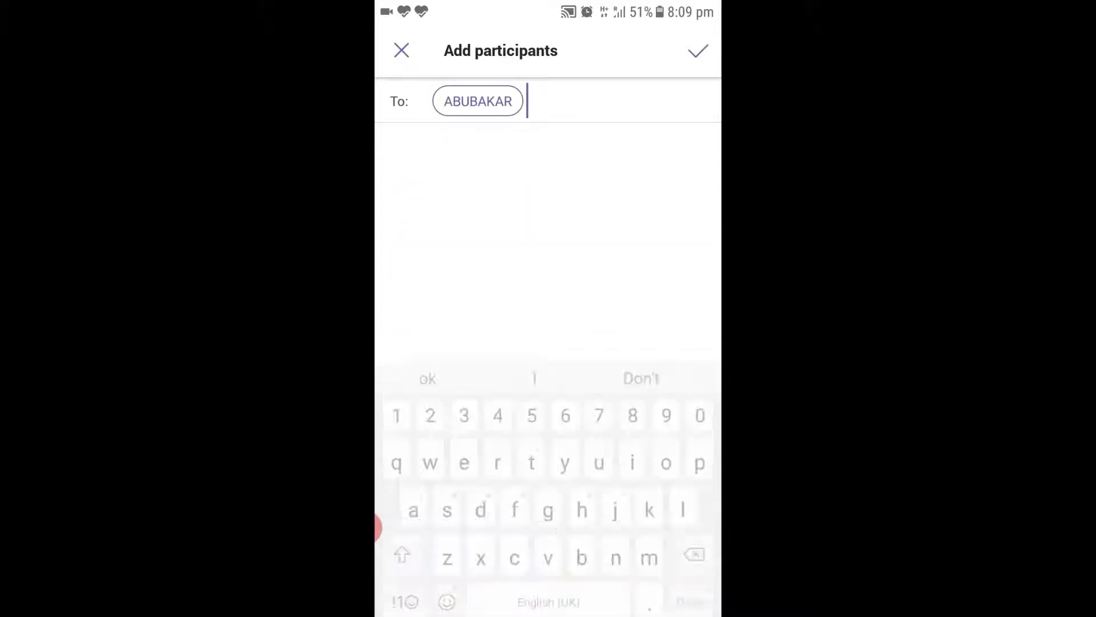
scroll(548, 342, down, 2)
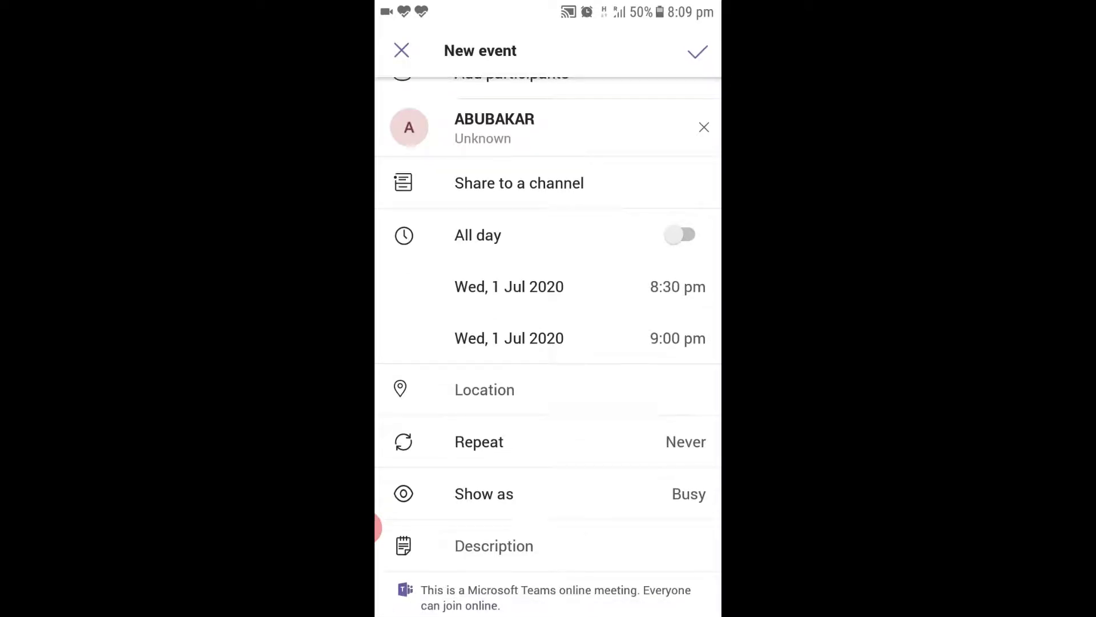
- Move the meeting to Sunday 5 Jul 2020 with a 12:00 pm start time
click(509, 287)
click(647, 292)
click(644, 532)
click(678, 286)
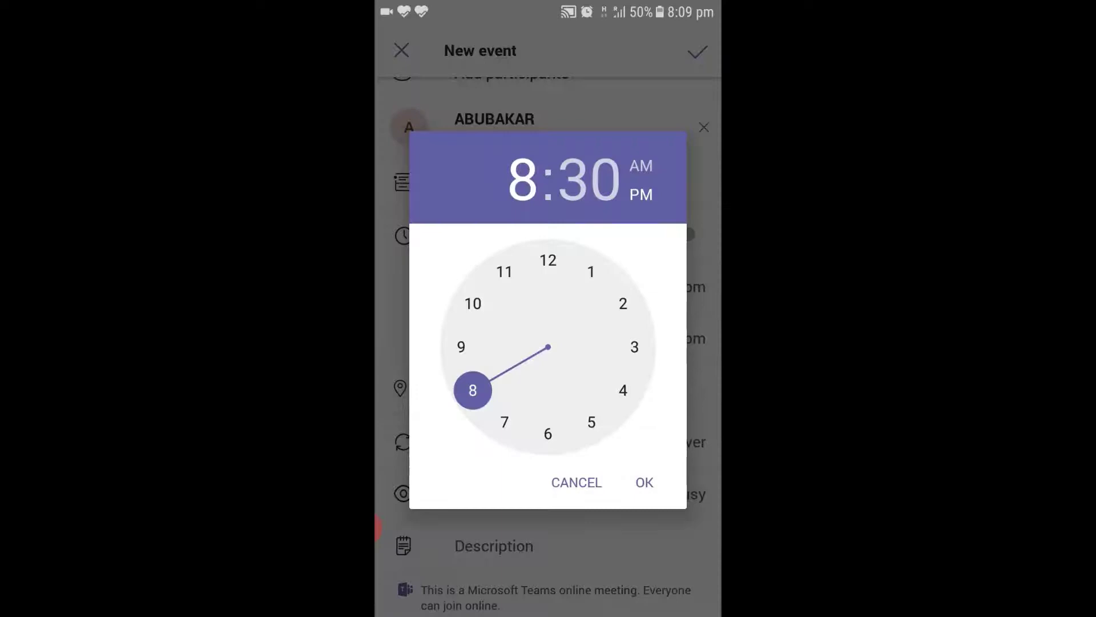
mouse_move(473, 390)
mouse_down()
mouse_move(472, 303)
mouse_move(504, 272)
mouse_move(548, 260)
mouse_up()
mouse_move(548, 433)
mouse_down()
mouse_move(482, 403)
mouse_move(521, 263)
mouse_move(548, 260)
mouse_up()
click(645, 482)
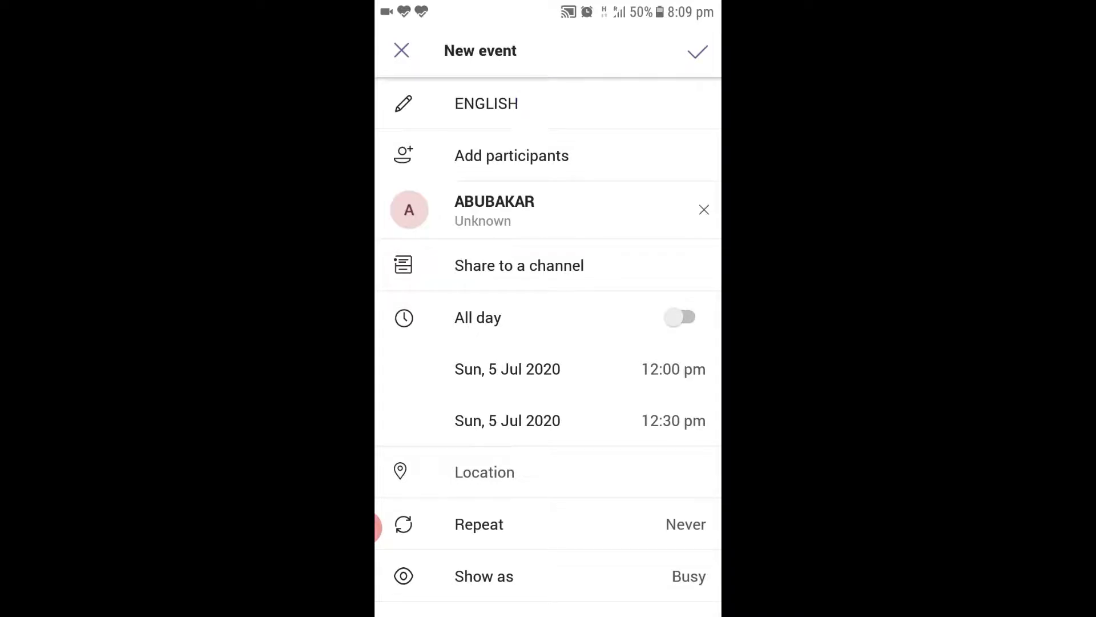
- Set the end time to 1:00 pm and save the ENGLISH meeting
click(674, 420)
mouse_move(548, 260)
mouse_down()
mouse_move(591, 272)
mouse_move(623, 304)
mouse_move(634, 347)
mouse_move(623, 304)
mouse_move(591, 271)
mouse_up()
mouse_move(548, 434)
mouse_down()
mouse_move(465, 319)
mouse_move(548, 260)
mouse_up()
click(644, 482)
click(698, 52)
- Scroll the calendar agenda to the ENGLISH meeting on Sunday 5 Jul, 12:00–1:00 pm
scroll(548, 319, down, 1)
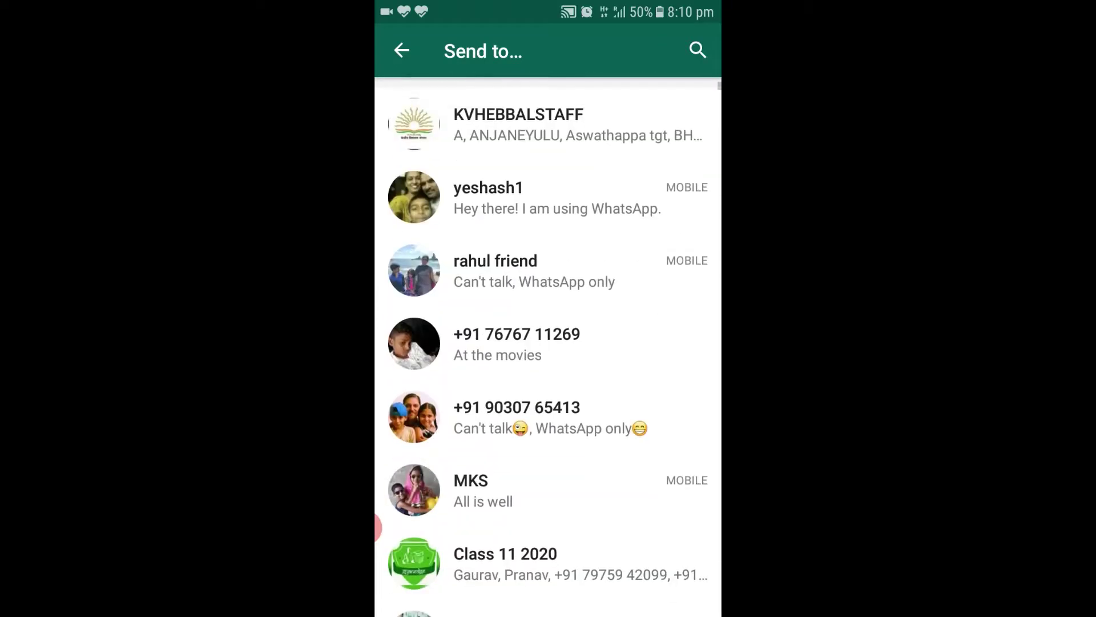
- Search WhatsApp for the recipient contact and send them the ENGLISH meeting invite link
click(698, 50)
text(mks)
click(549, 146)
click(679, 301)
click(694, 317)
key(Escape)
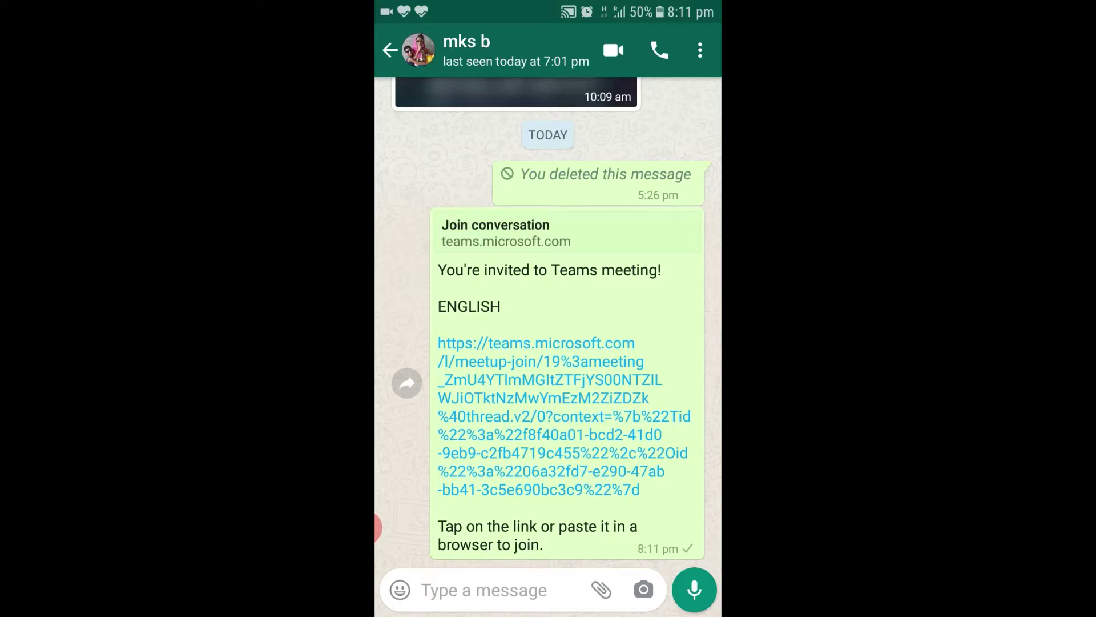